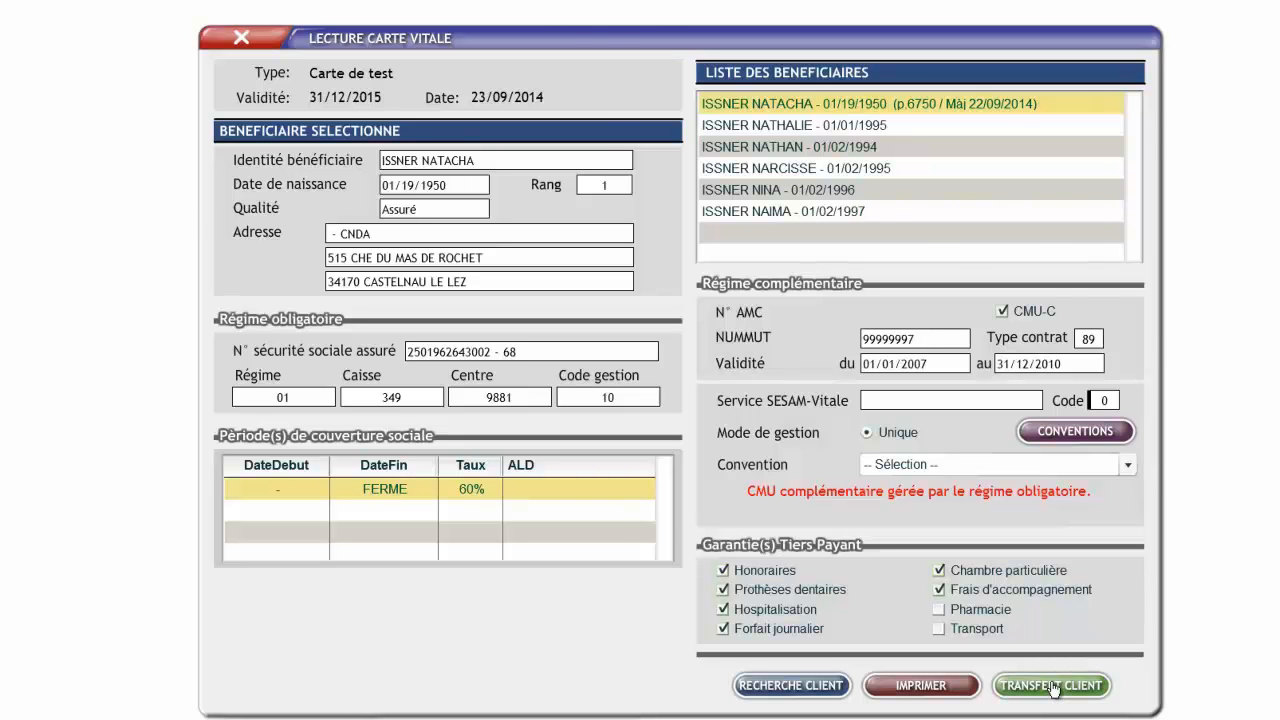
Transfer the selected Vitale card beneficiary to the client record and set the compulsory scheme (RO) rights end date to 31/12/2014.
click(1053, 688)
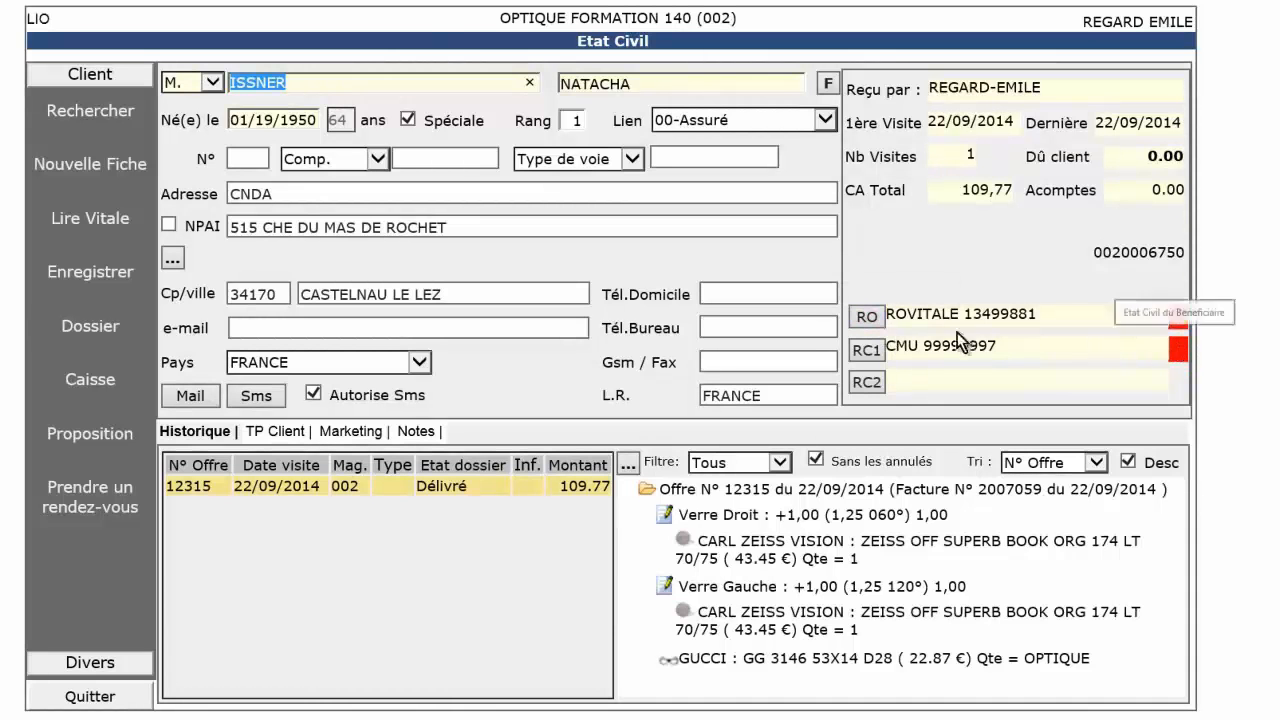
click(867, 317)
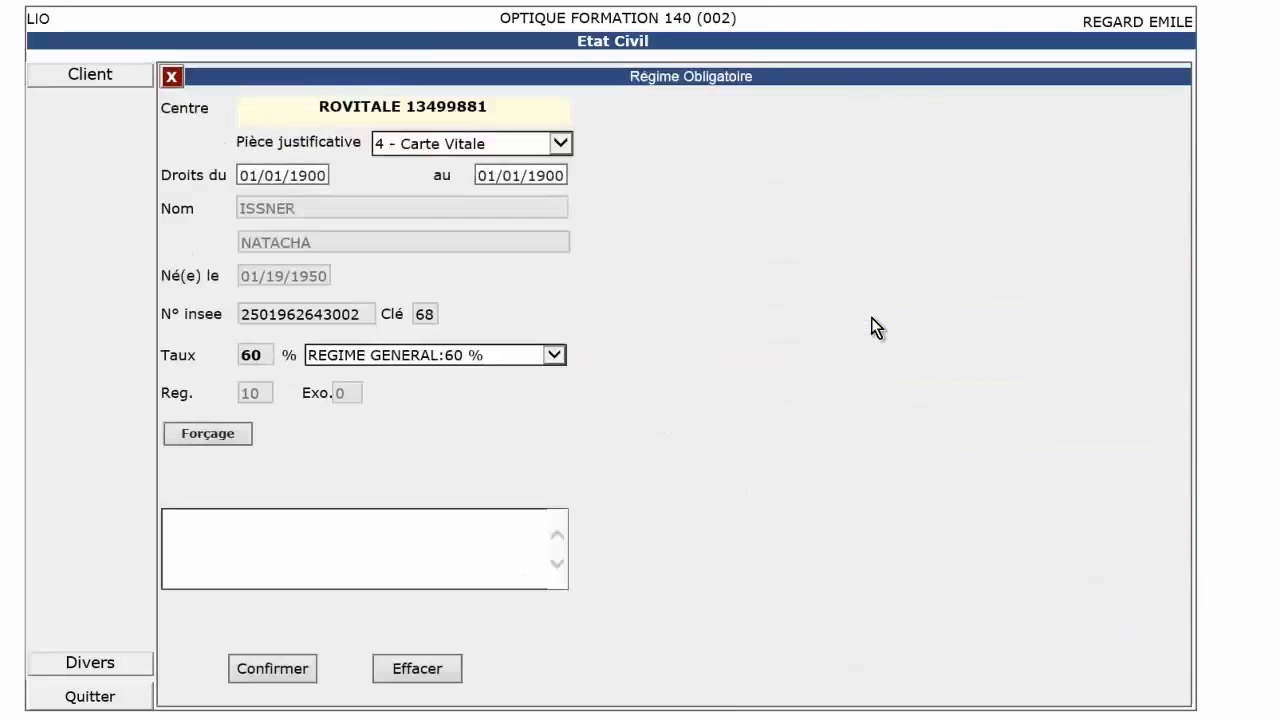
click(479, 175)
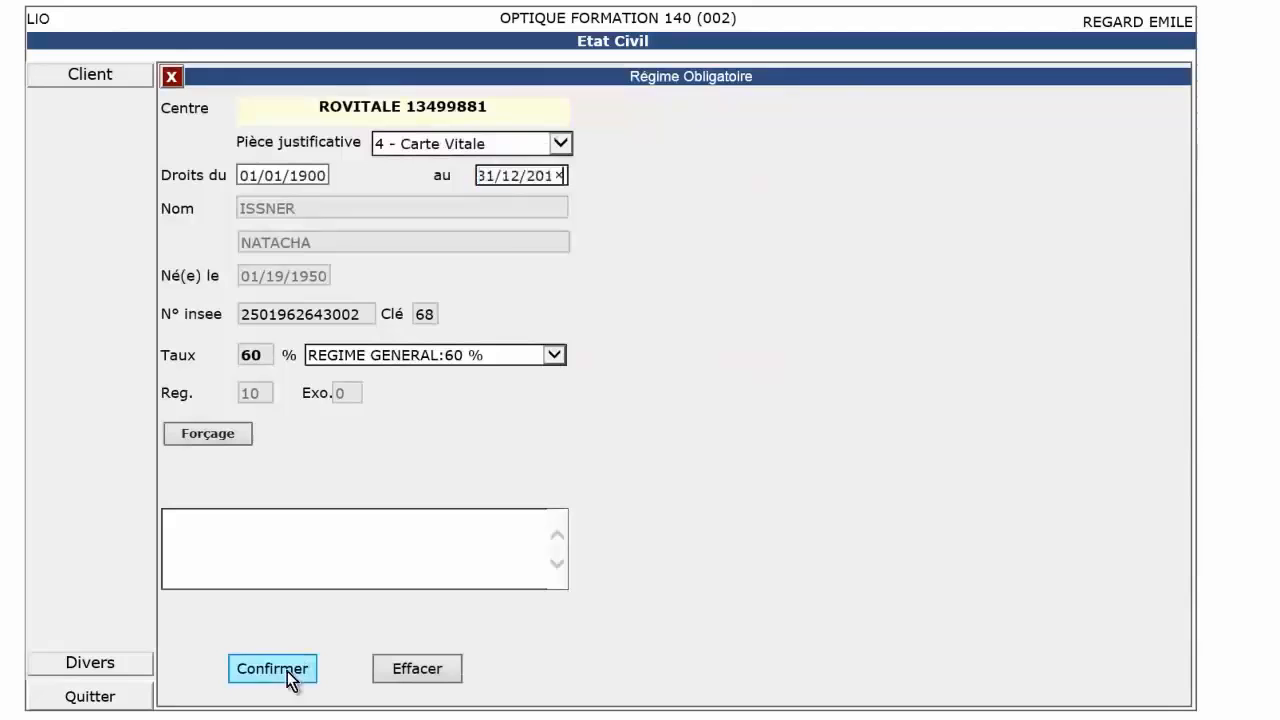
click(286, 671)
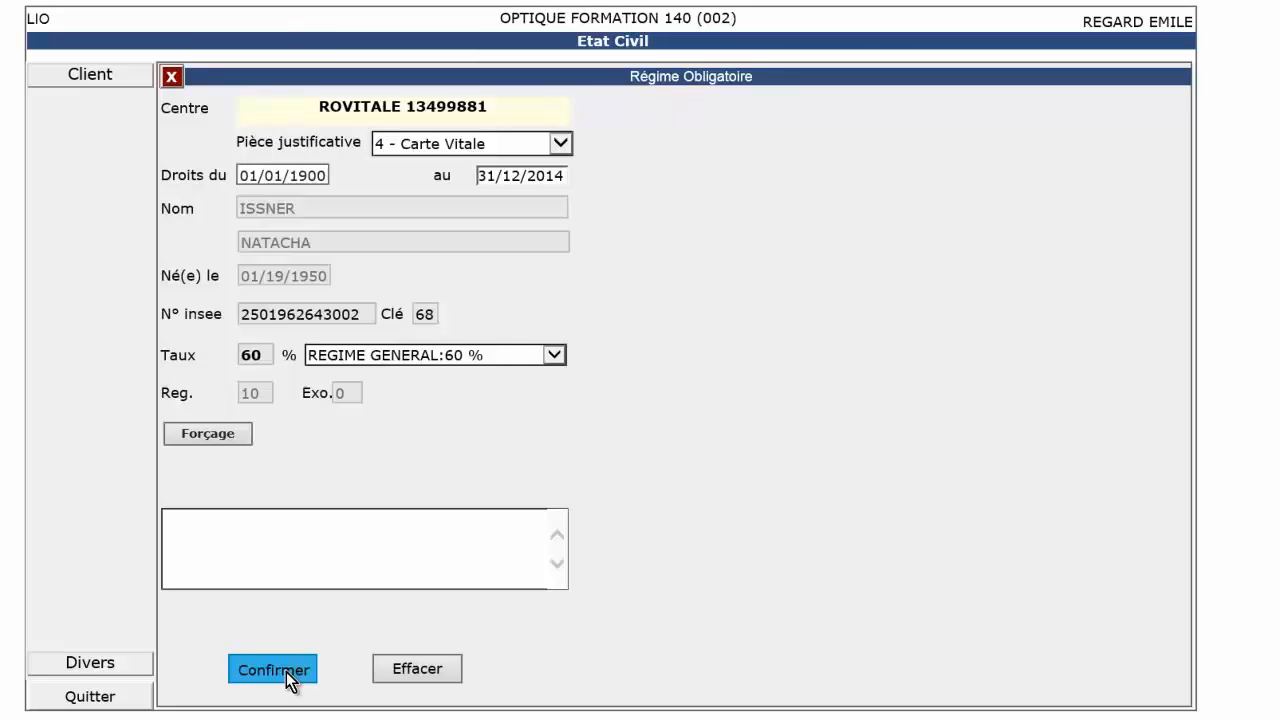
click(287, 676)
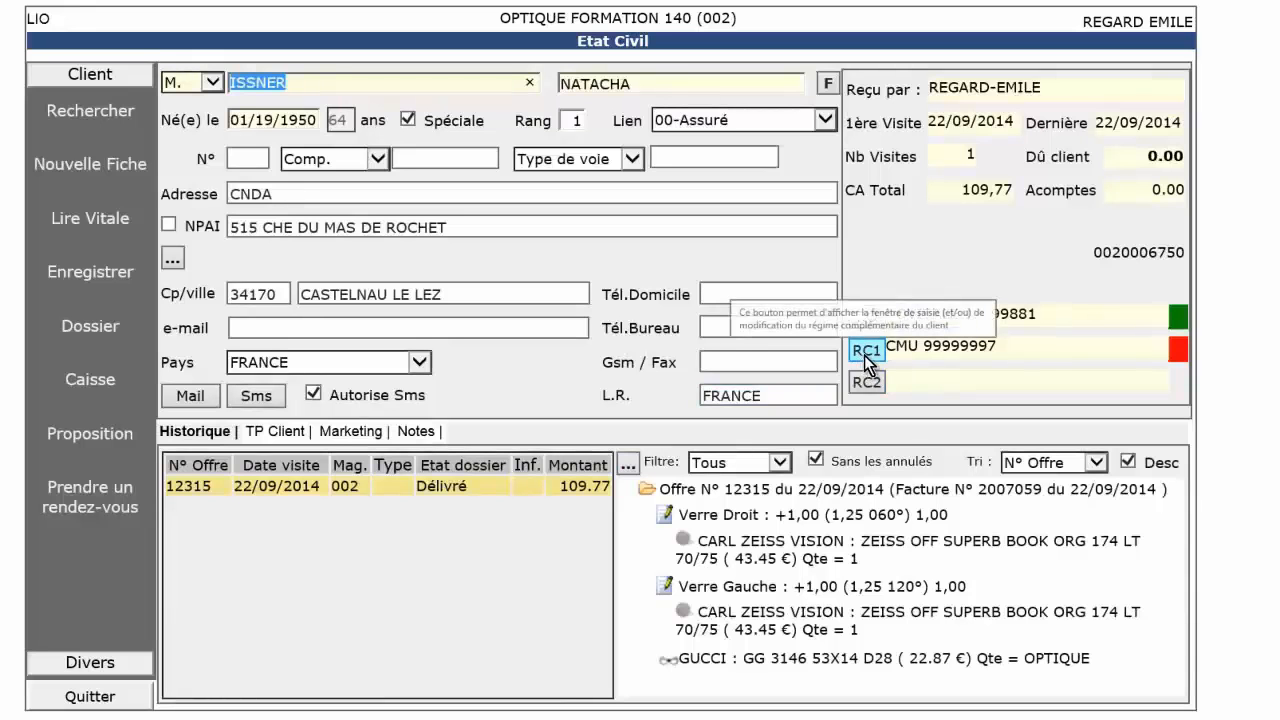
Set the rights end date of the first complementary scheme (RC1) to 31/12/2014 and confirm it.
click(865, 352)
click(556, 236)
click(279, 690)
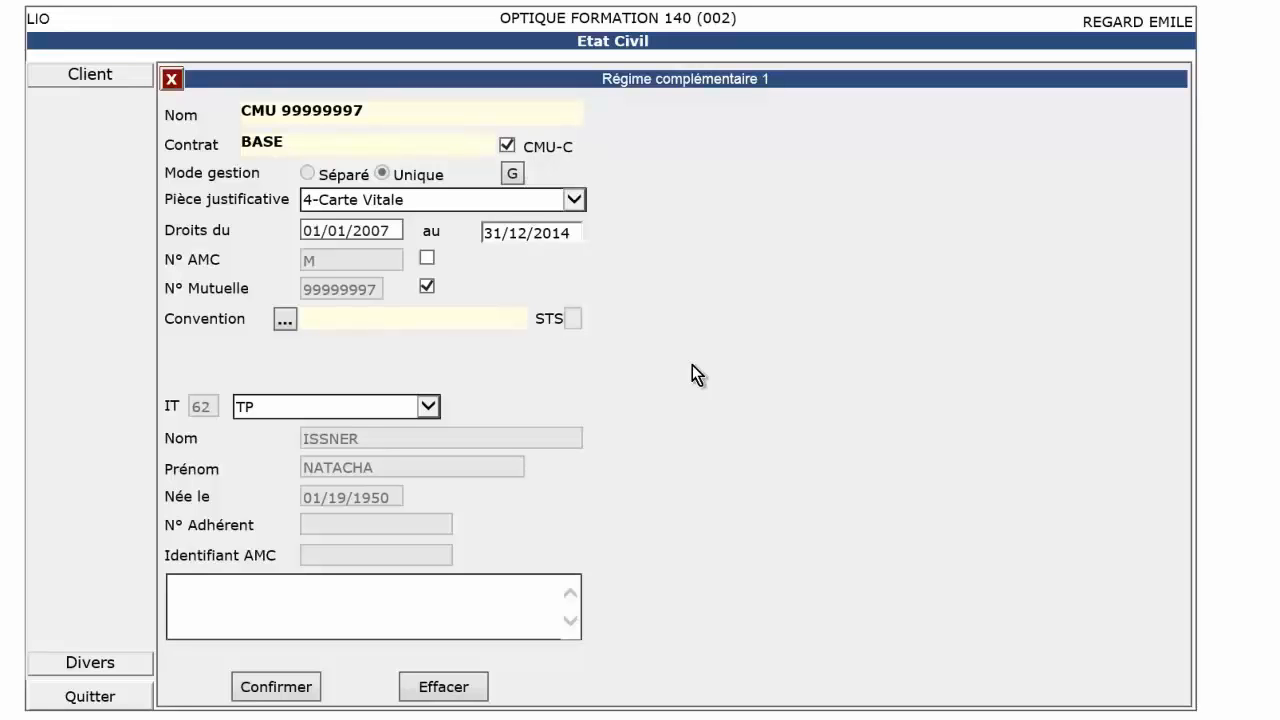
click(300, 690)
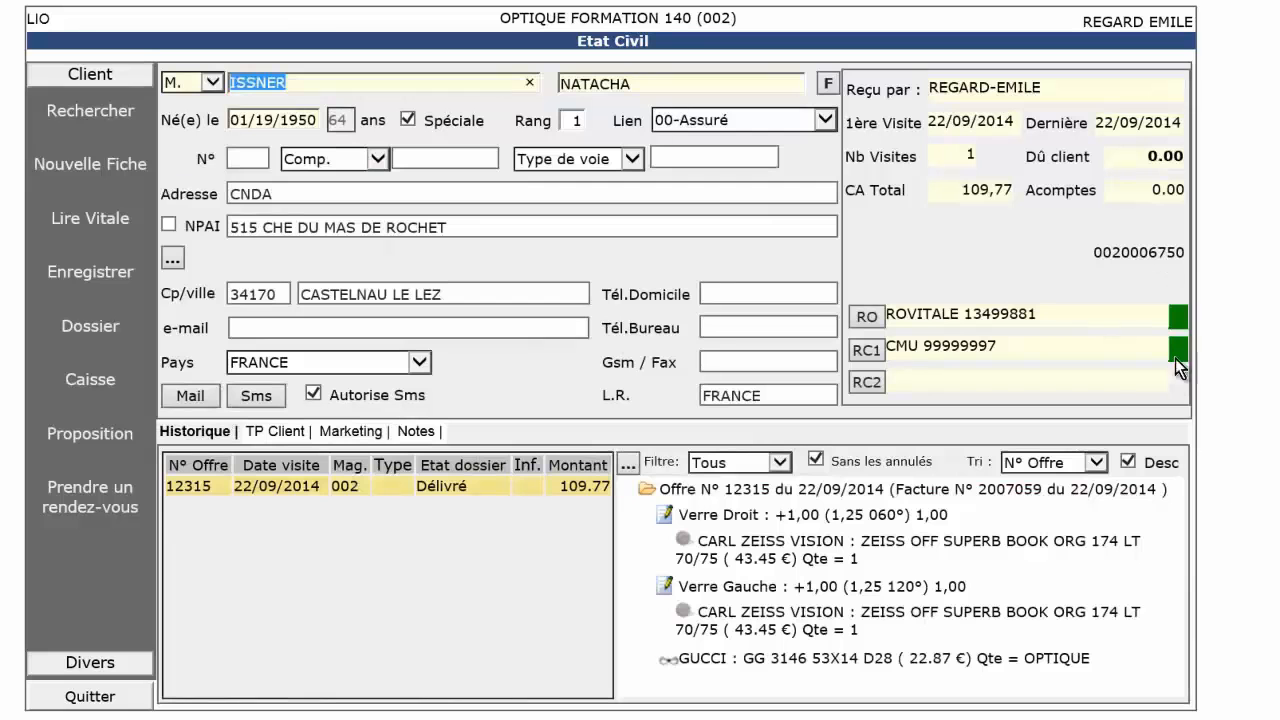
Start a new dossier for the client with right-eye sphere 1.25, cylinder 1 and axis 60, and mirror the correction to the left eye.
click(627, 466)
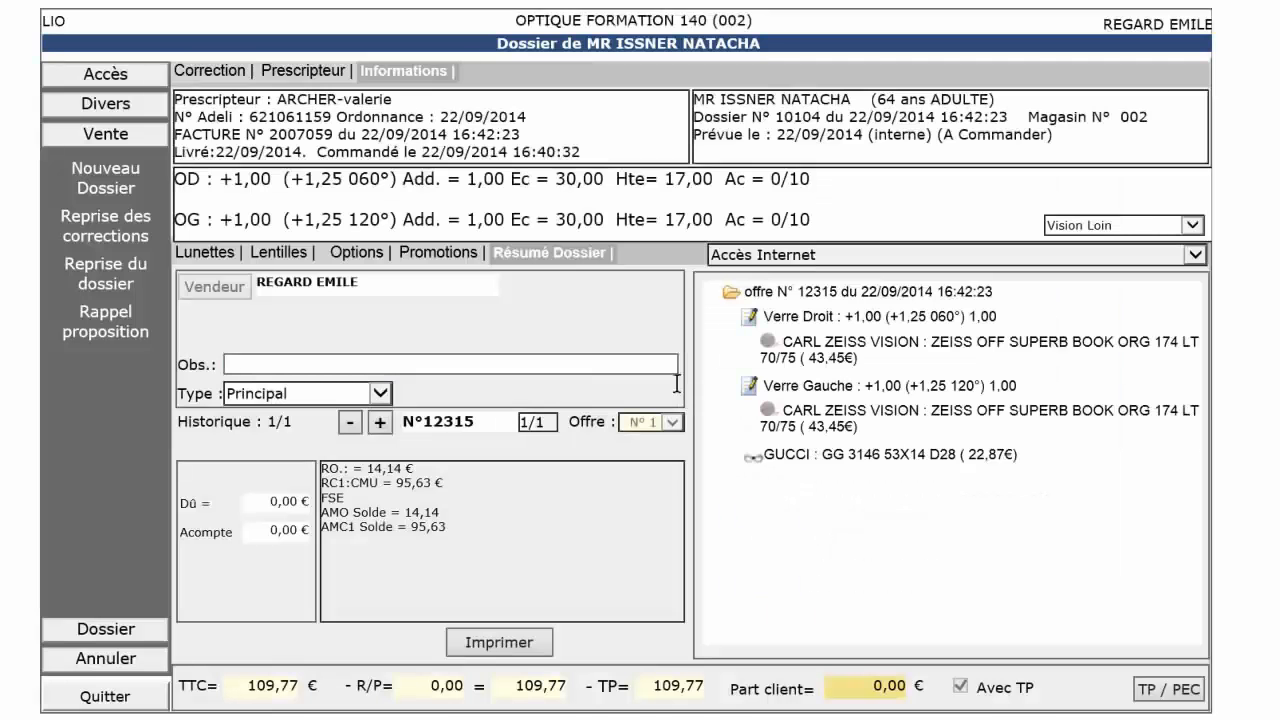
click(110, 184)
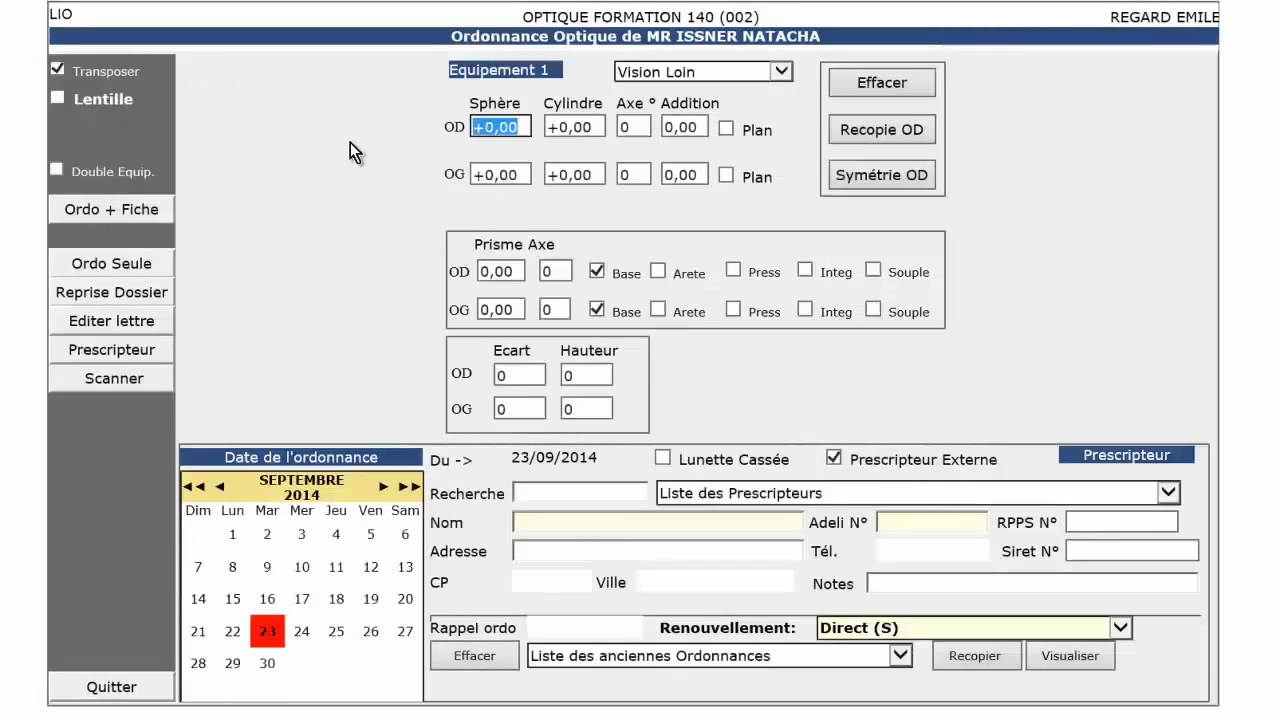
text(1.25)
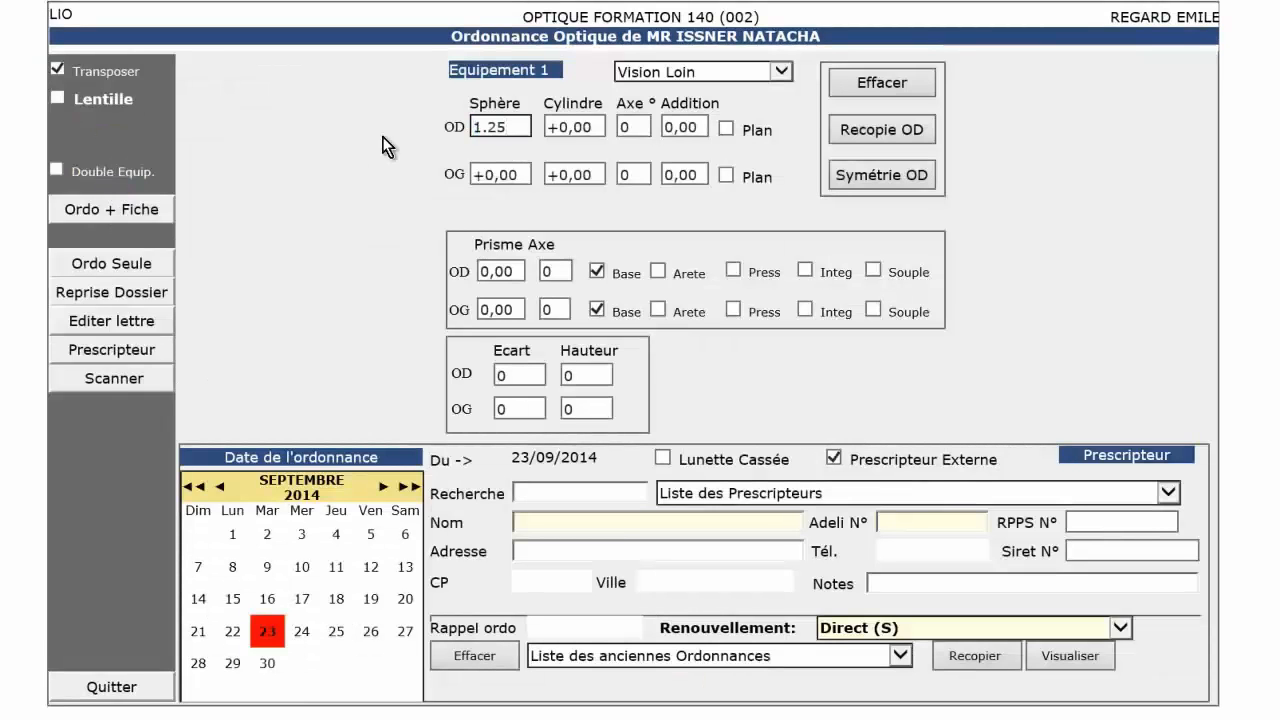
key(Tab)
text(1)
key(Tab)
text(60)
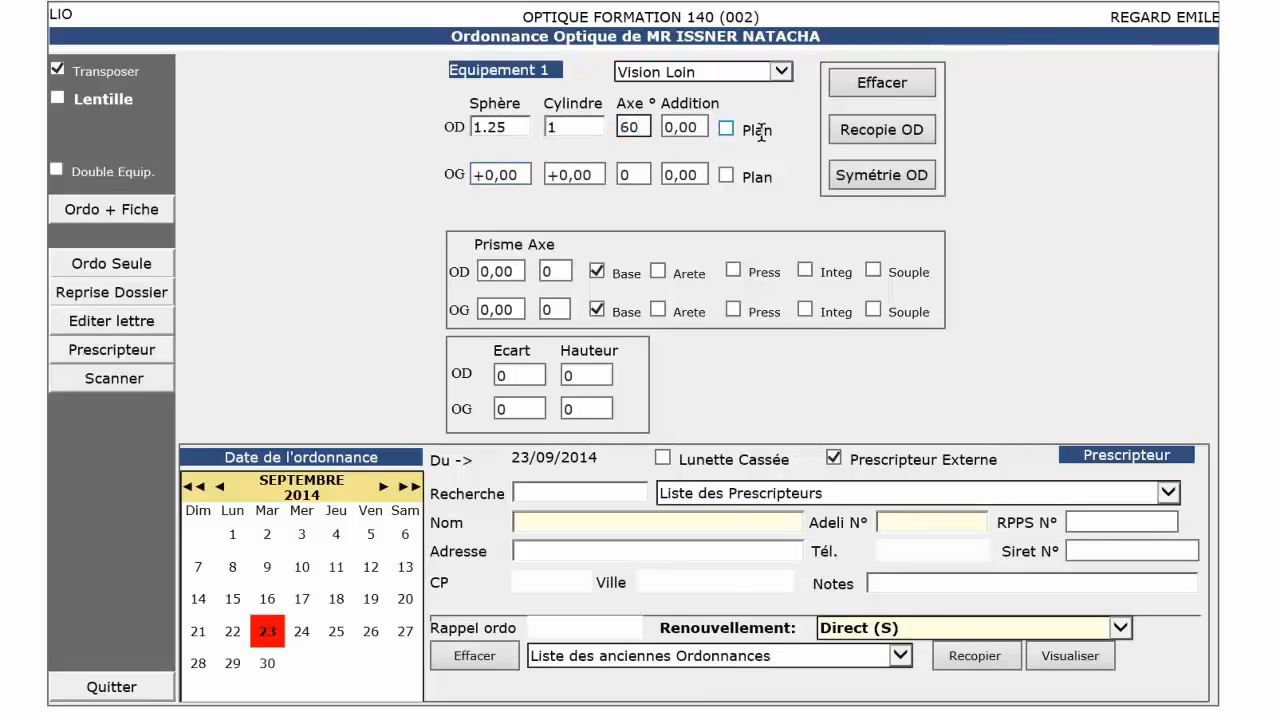
click(870, 176)
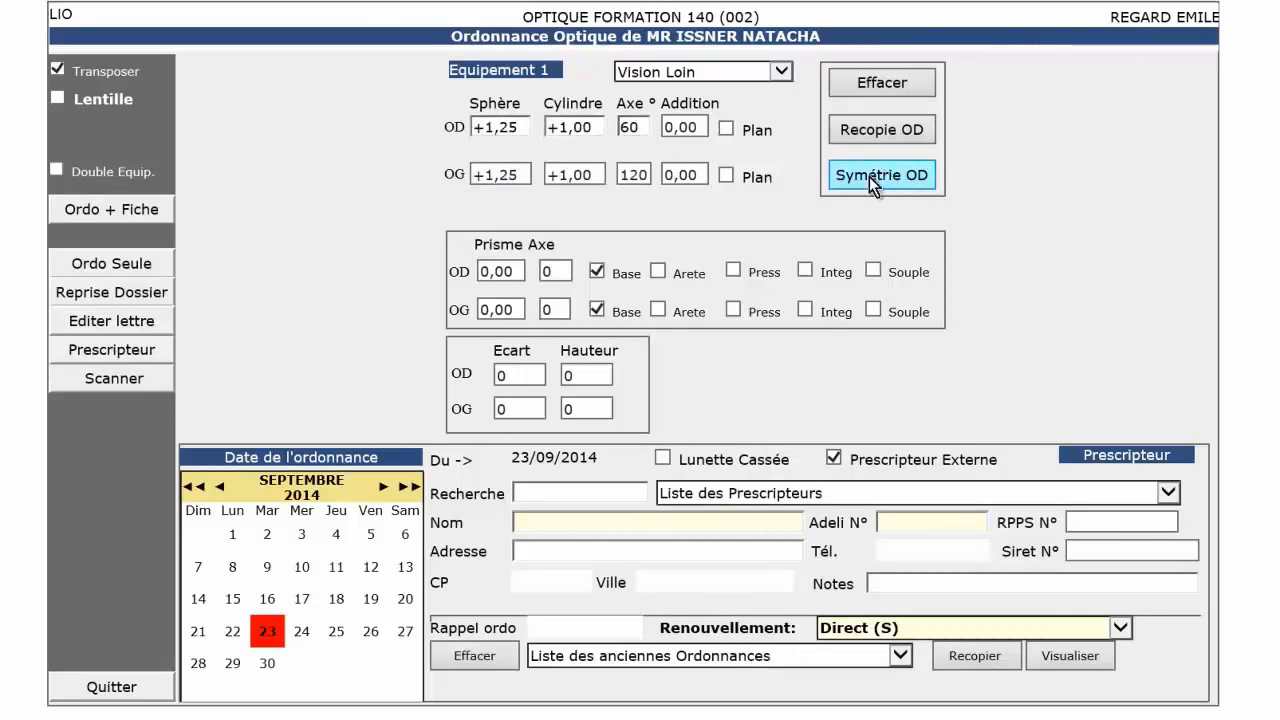
Set the pupillary distance (Ecart) to 30 and the height to 17 for both eyes.
click(520, 376)
text(30)
key(Tab)
text(30)
key(Tab)
text(17)
key(Tab)
text(17)
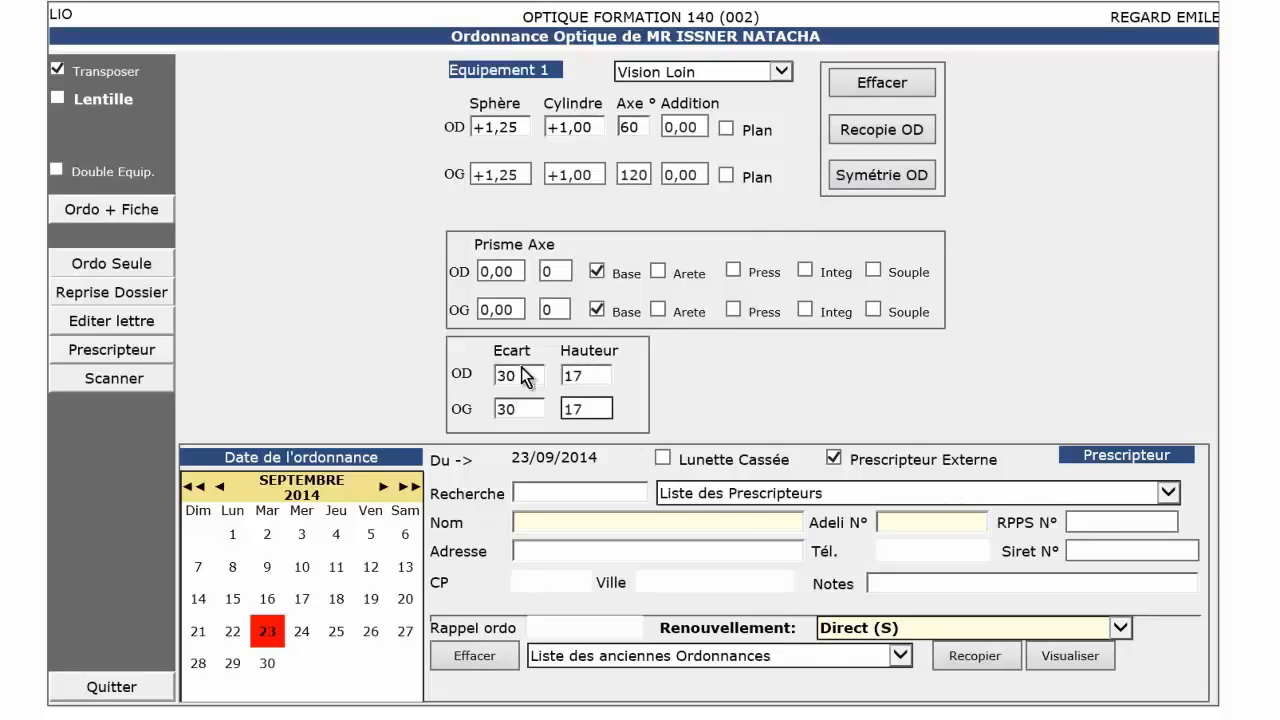
Choose the first prescriber in the prescriber list and save the prescription together with its dossier sheet.
click(704, 494)
click(712, 482)
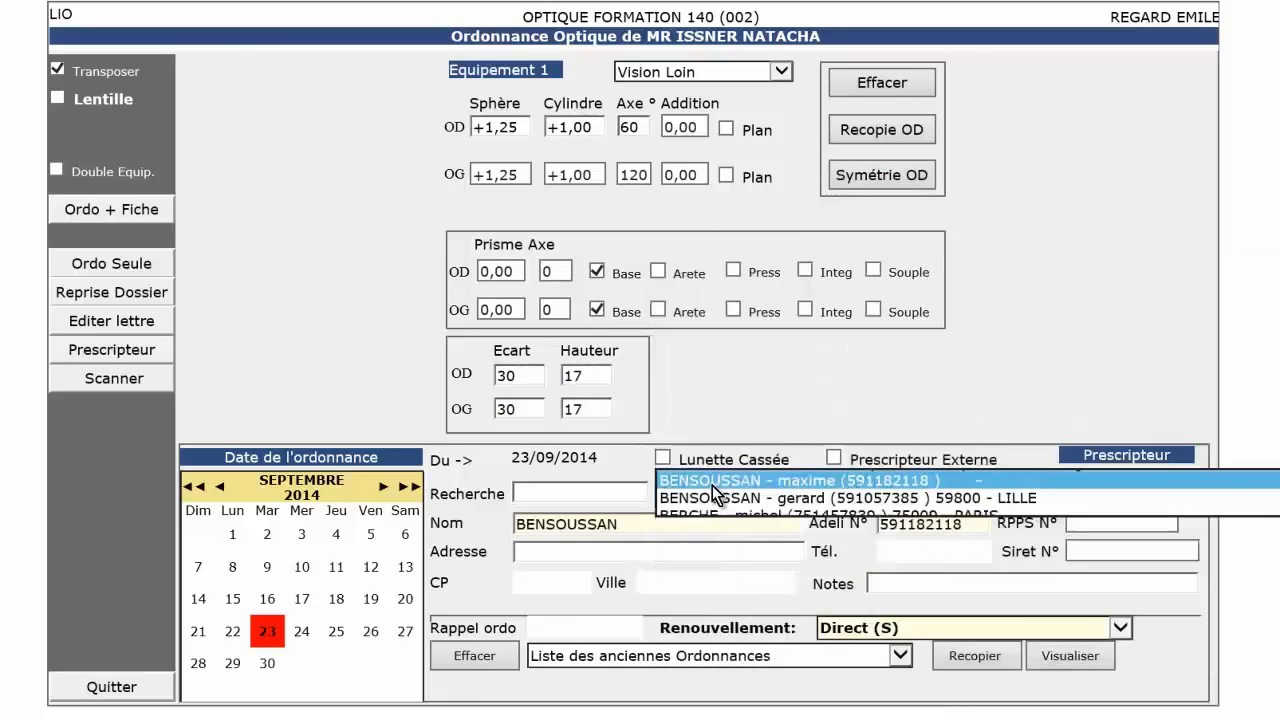
click(125, 208)
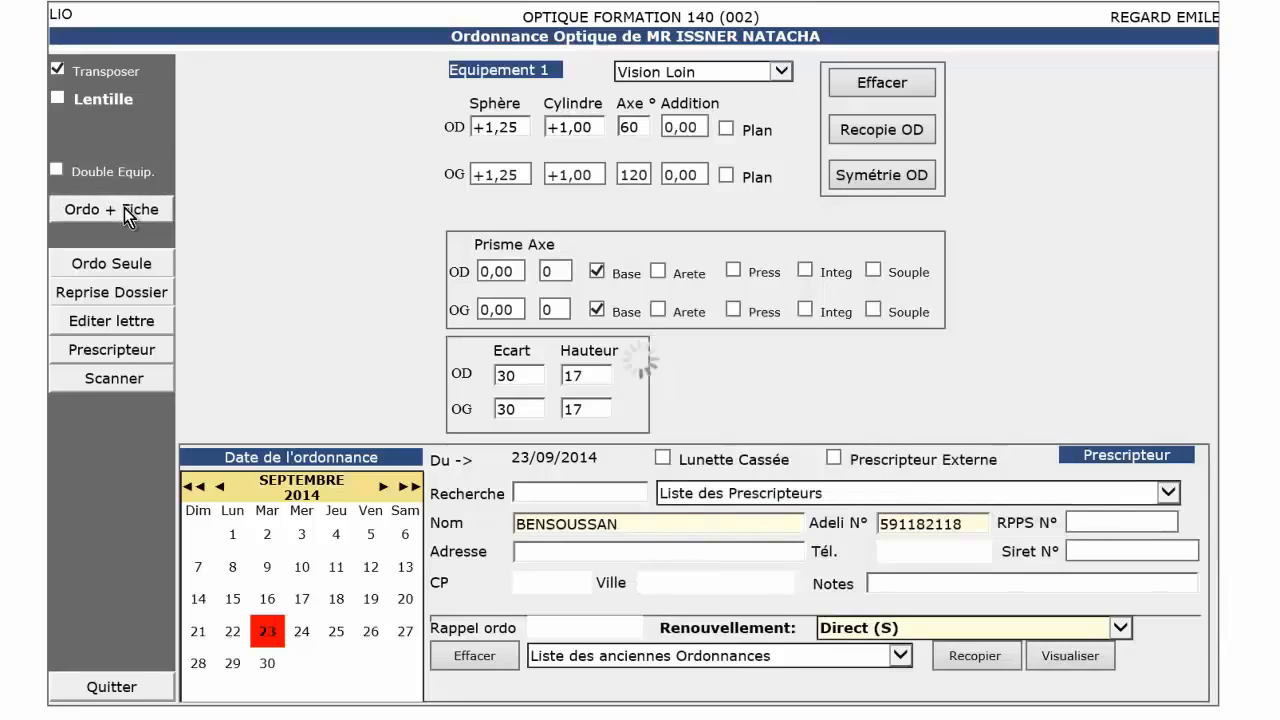
Add the frame with ID 102779 to the glasses order.
click(214, 512)
text(102779)
key(Return)
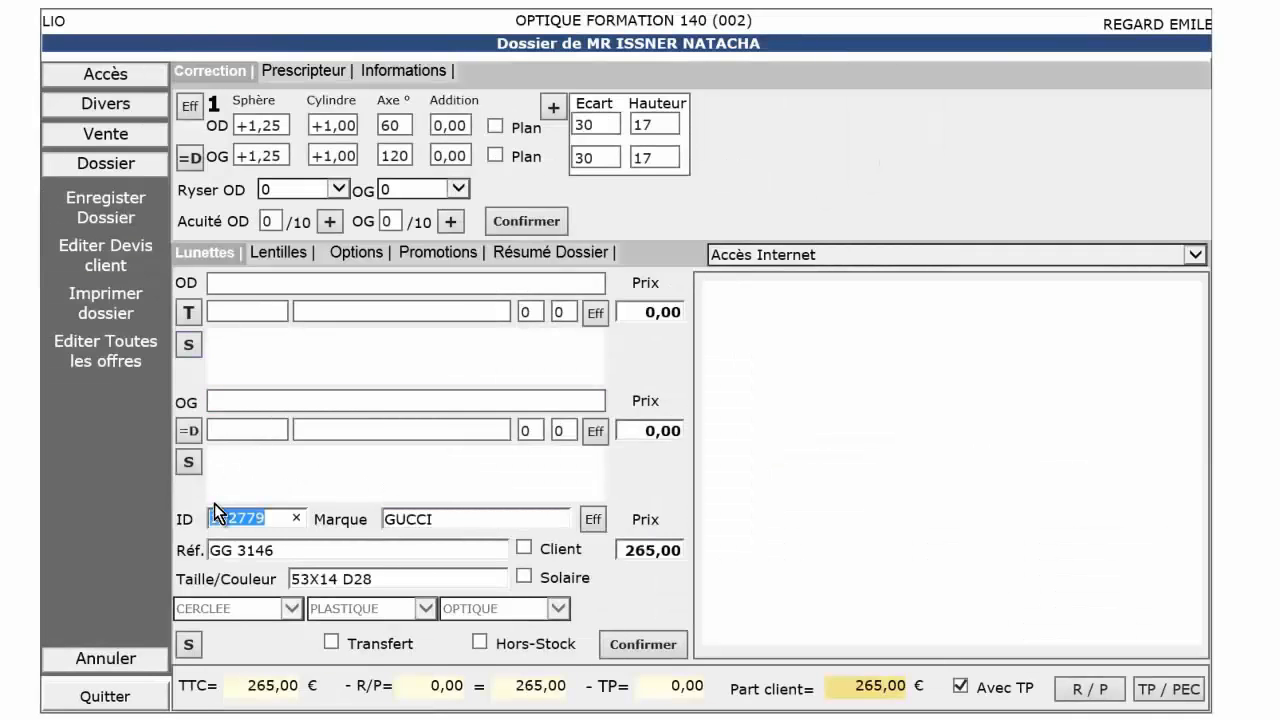
Search for lenses of type 5 = Ultra MINCE, apply ZEISS UF SUPERB ORG 174 LT 55/60 to both eyes and confirm the equipment.
click(185, 314)
click(594, 148)
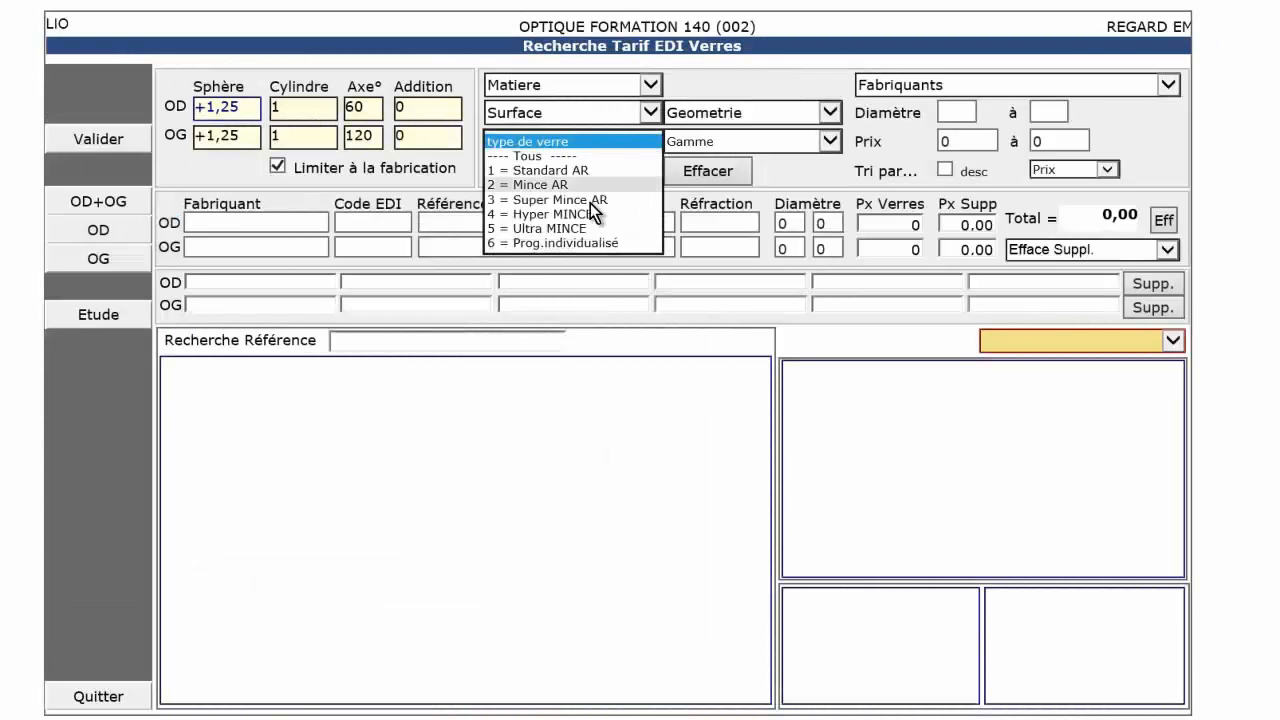
click(587, 228)
click(553, 170)
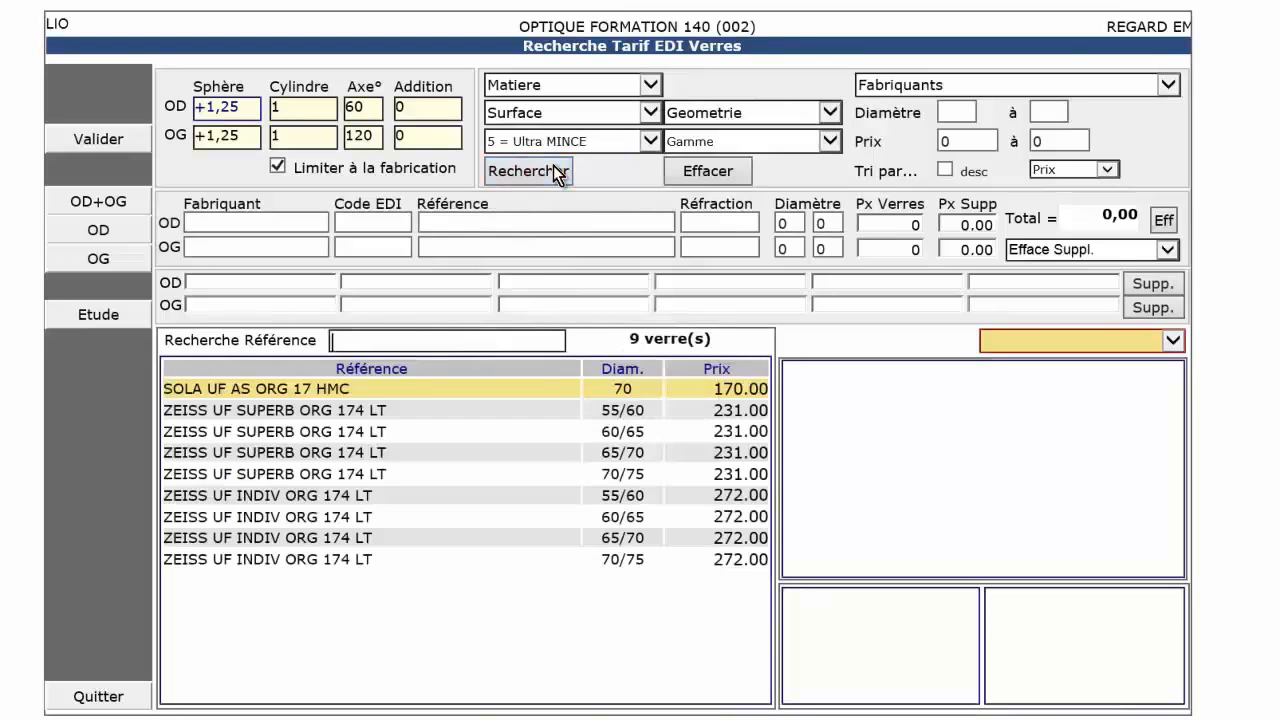
click(333, 410)
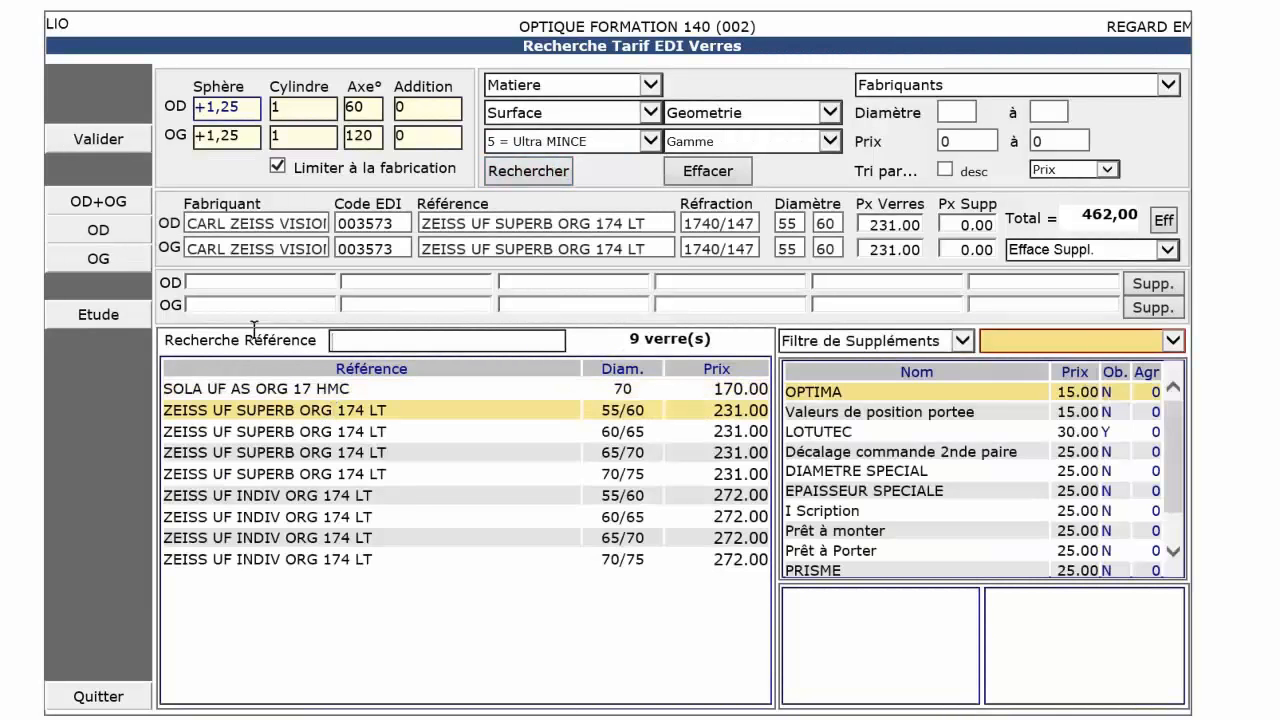
click(115, 142)
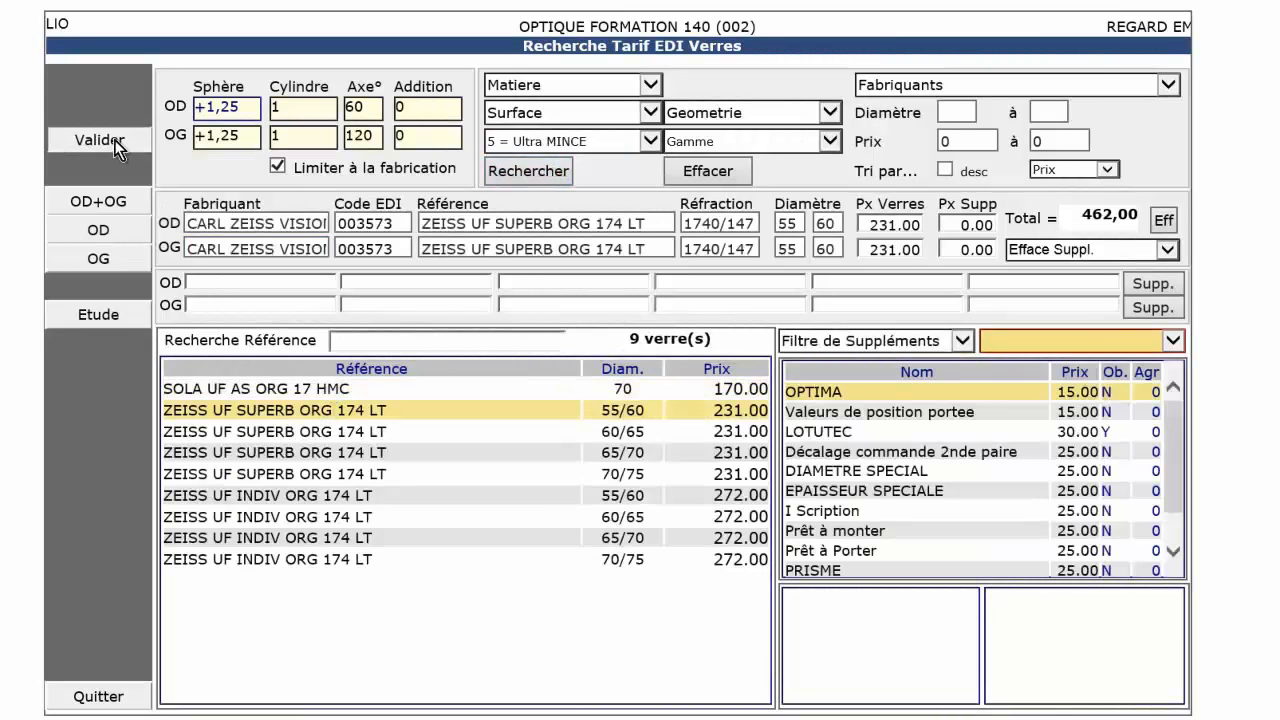
click(632, 645)
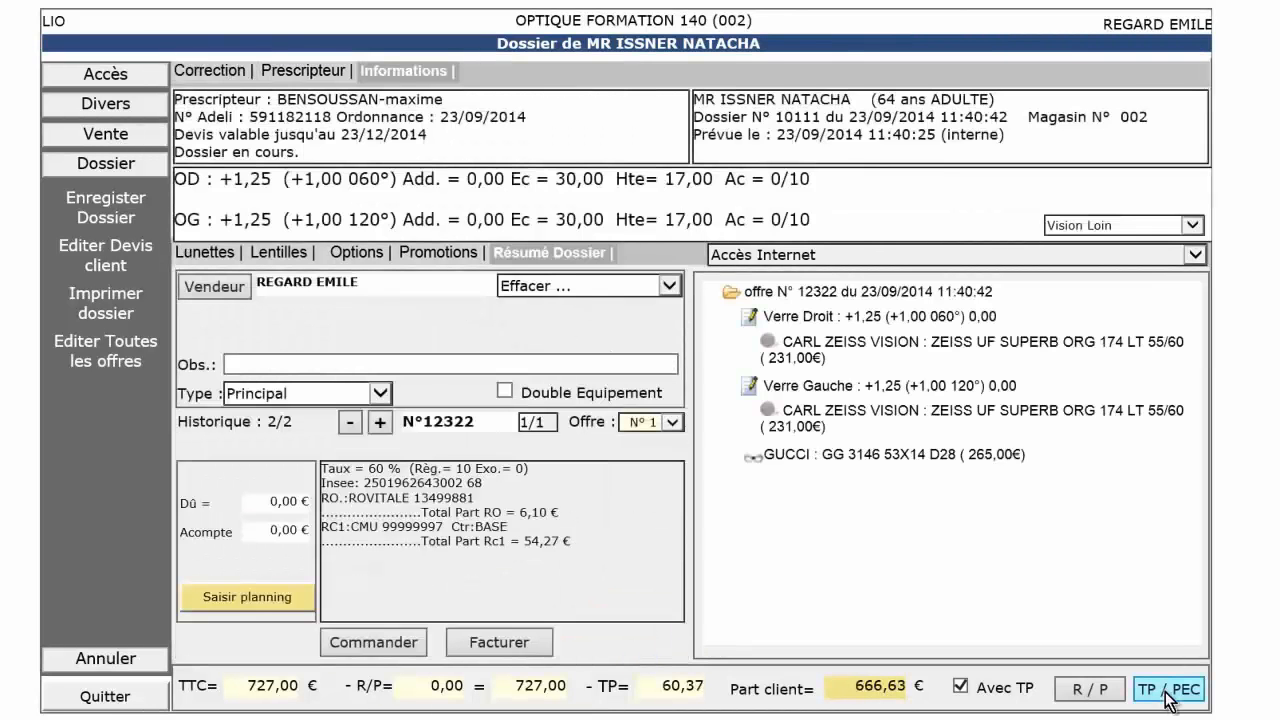
Align the net prices with the CMU rates in the third-party payment calculation and confirm it.
click(1167, 699)
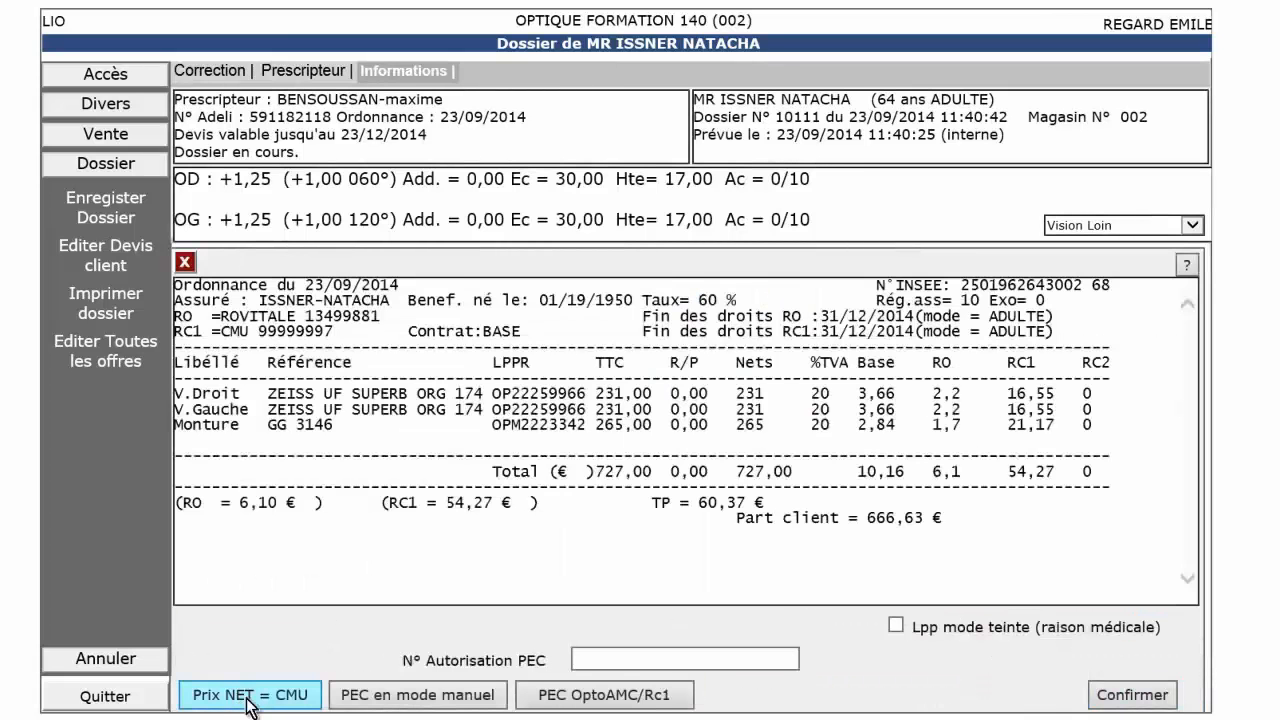
click(250, 701)
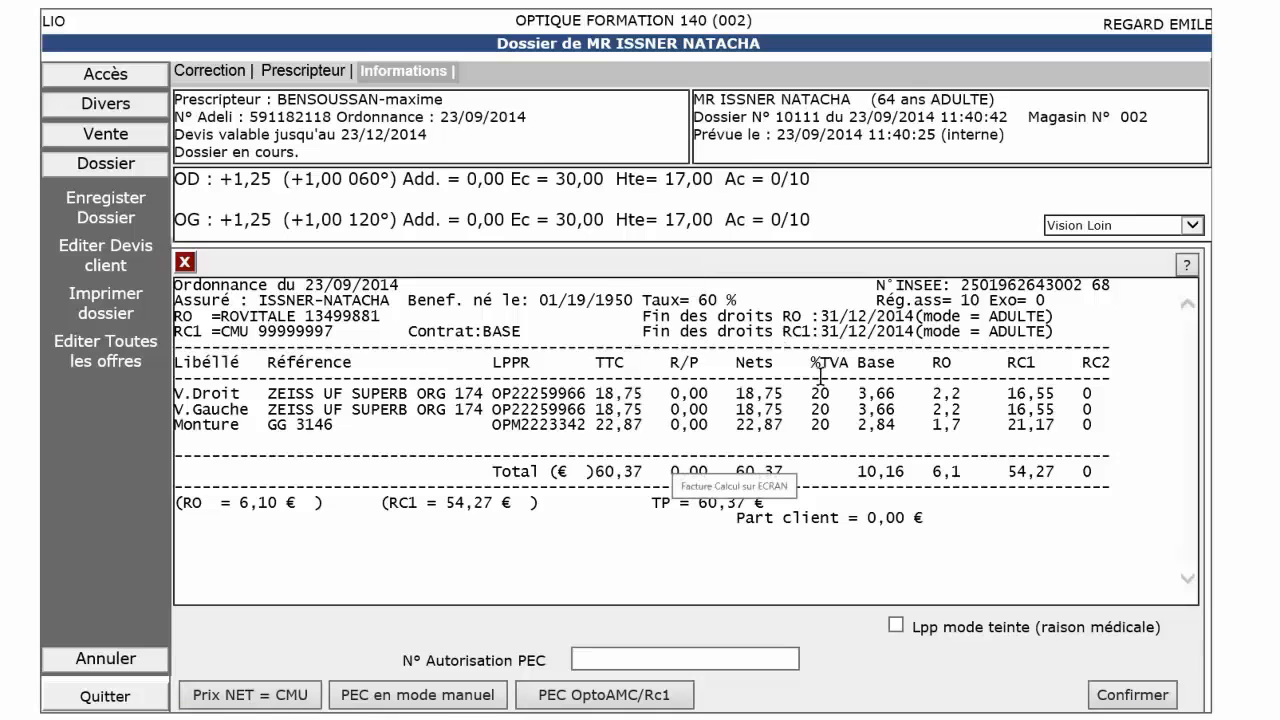
click(1114, 698)
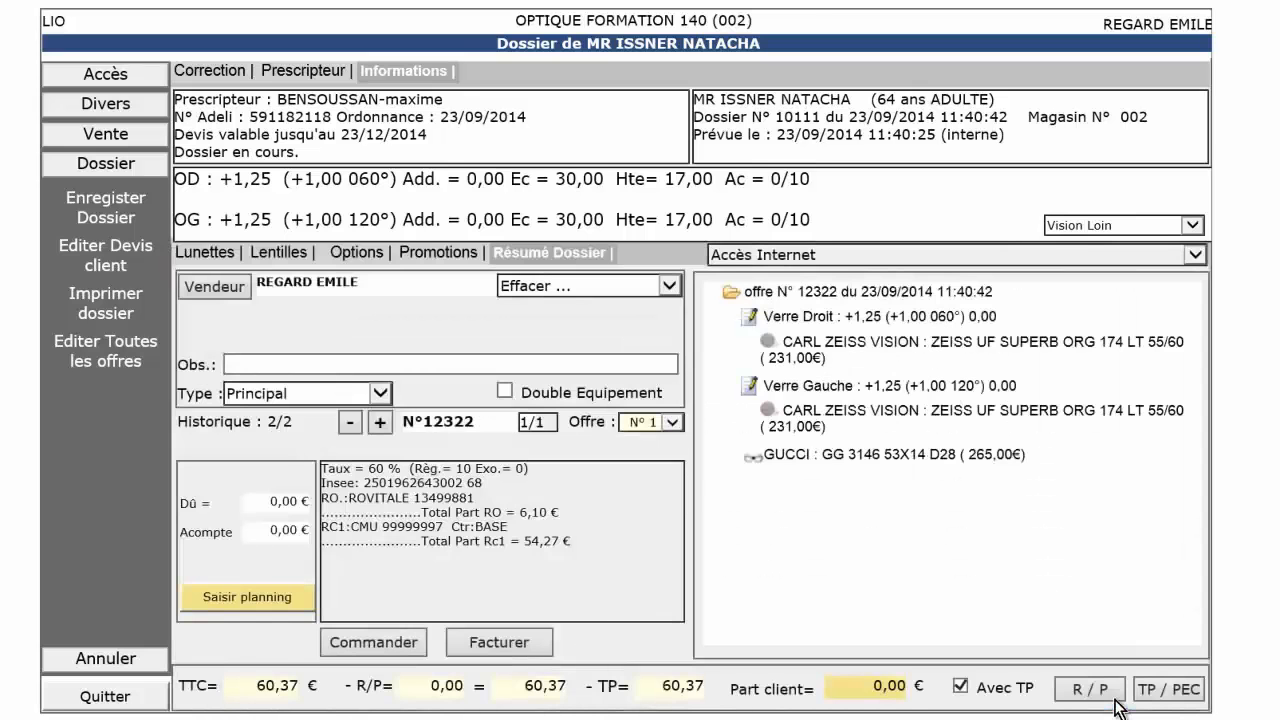
Invoice the dossier with a secured FSE, declaring that the care does not result from a private-life accident.
click(517, 648)
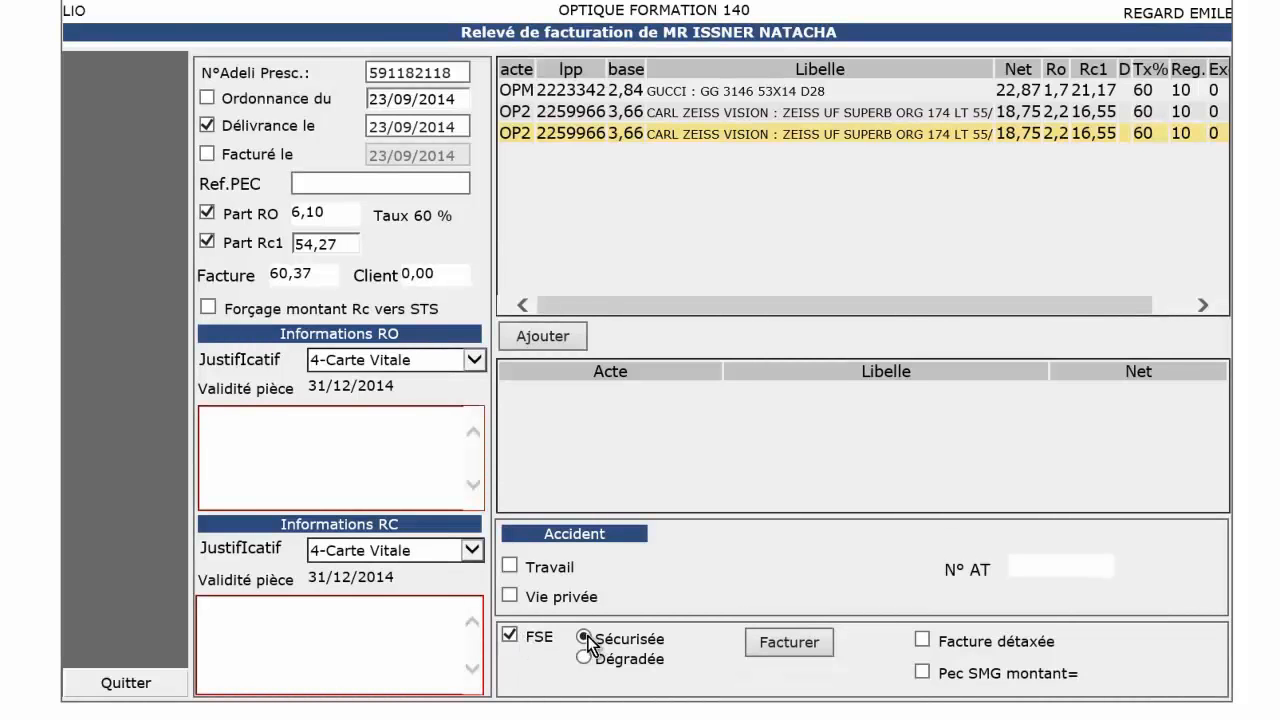
click(819, 646)
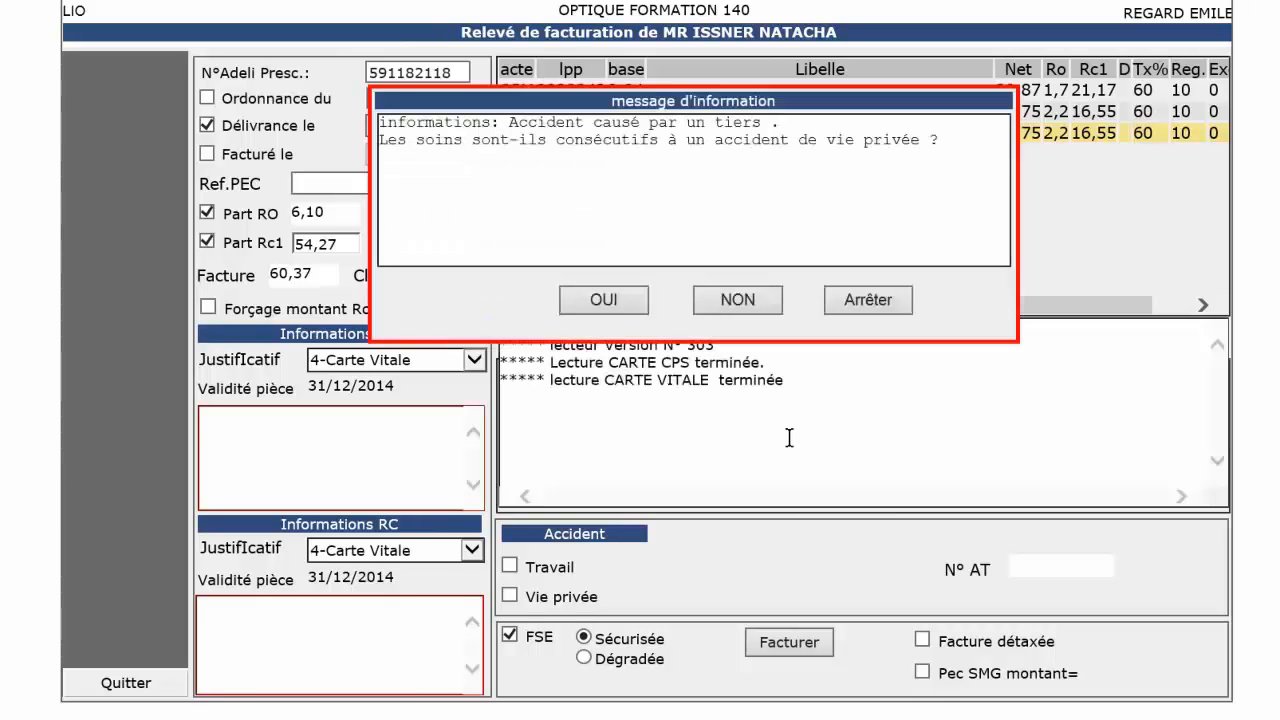
click(740, 300)
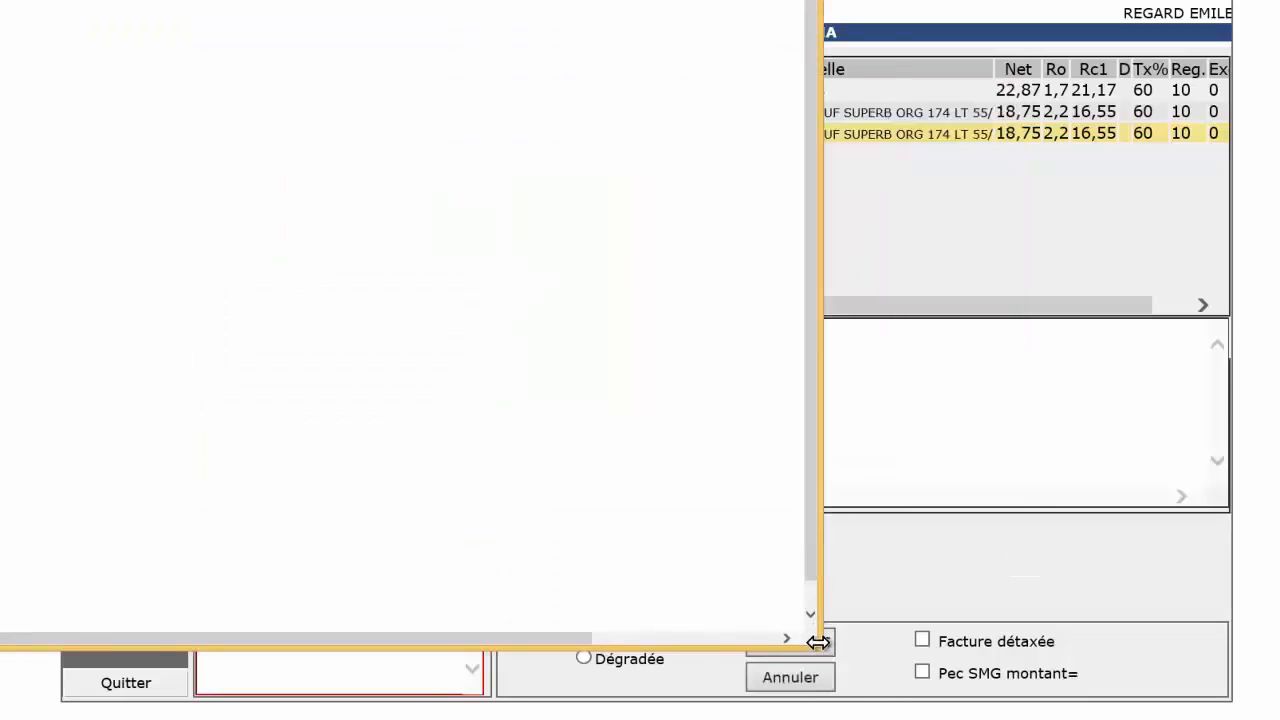
Widen the third-party payment summary window, validate the STS calculation and confirm the invoicing.
drag(818, 643, 1020, 644)
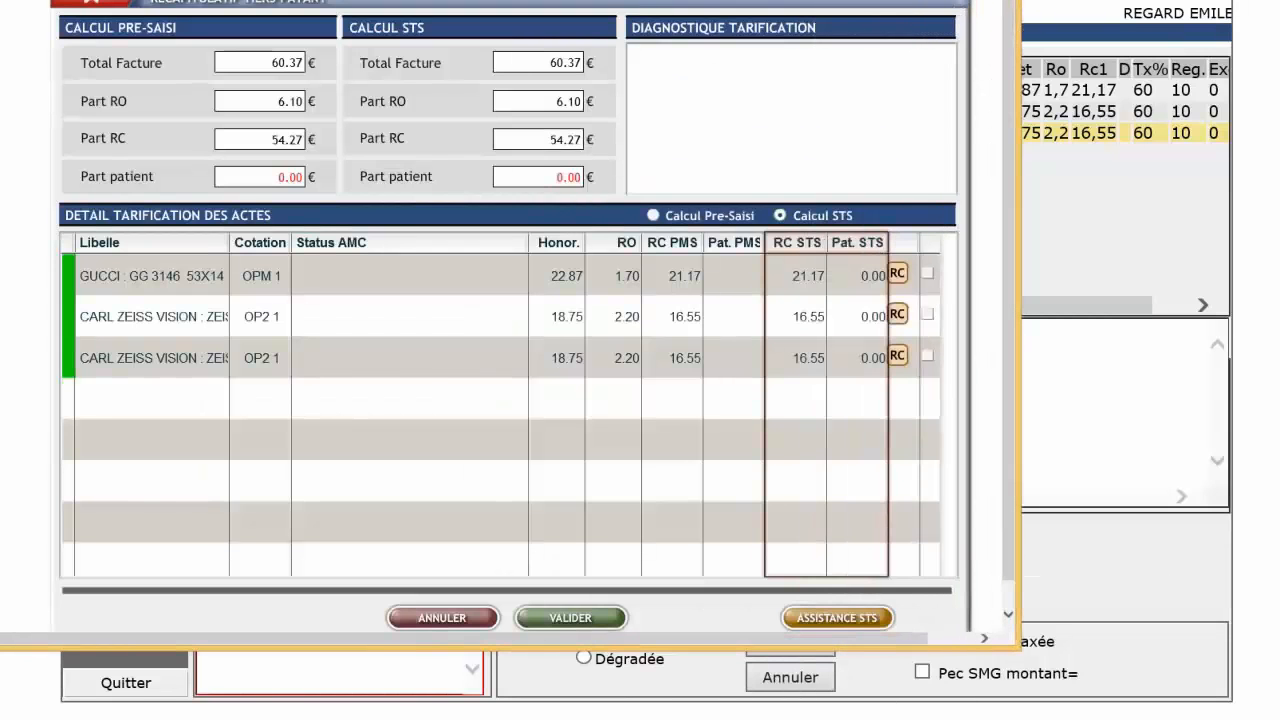
click(570, 618)
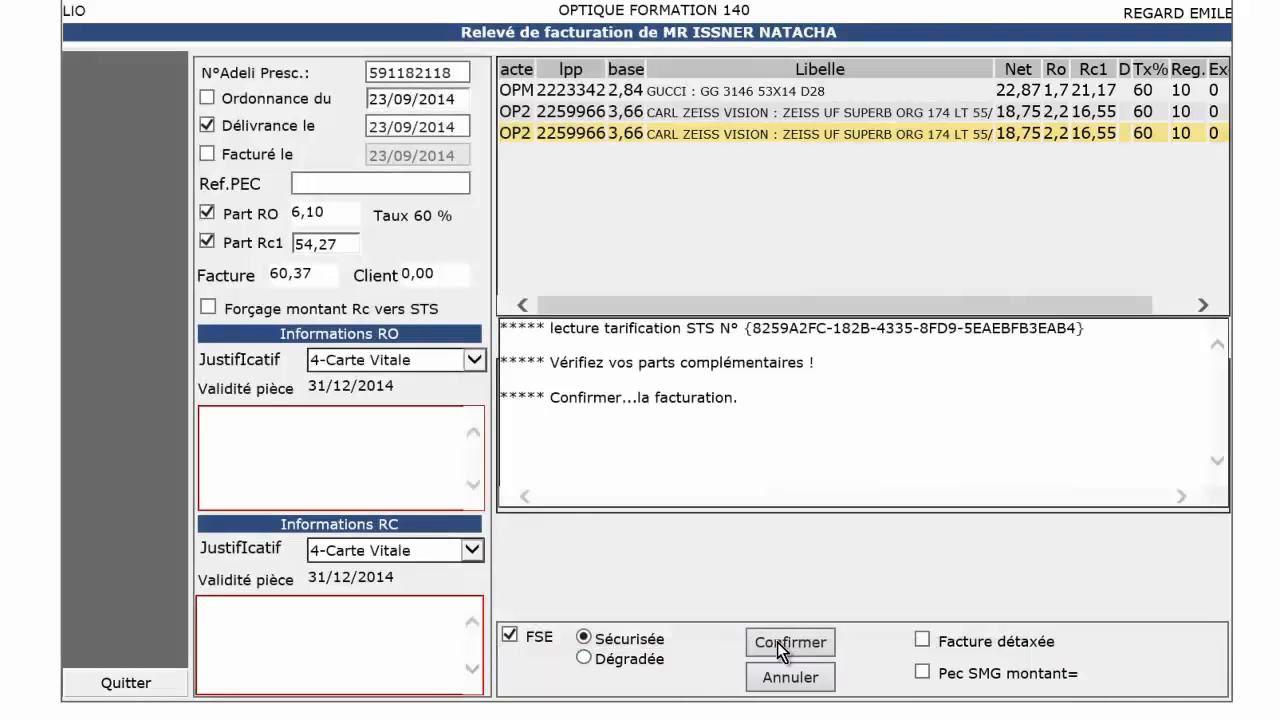
click(777, 642)
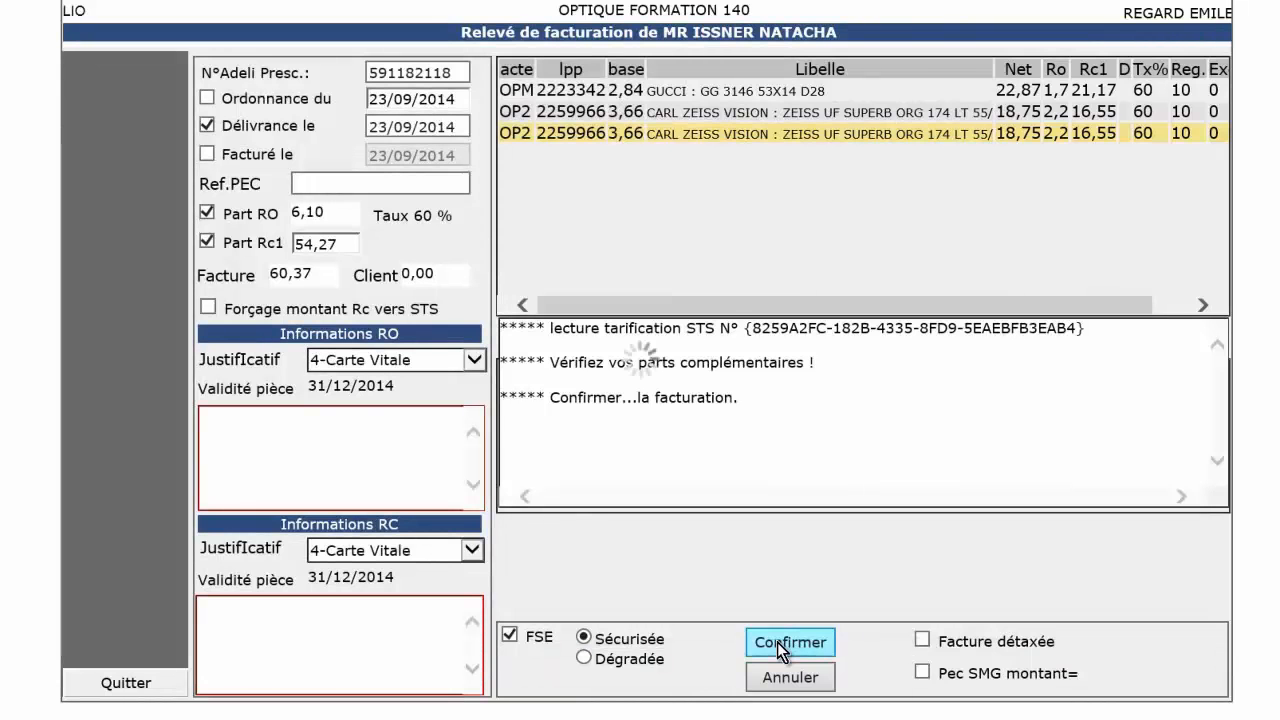